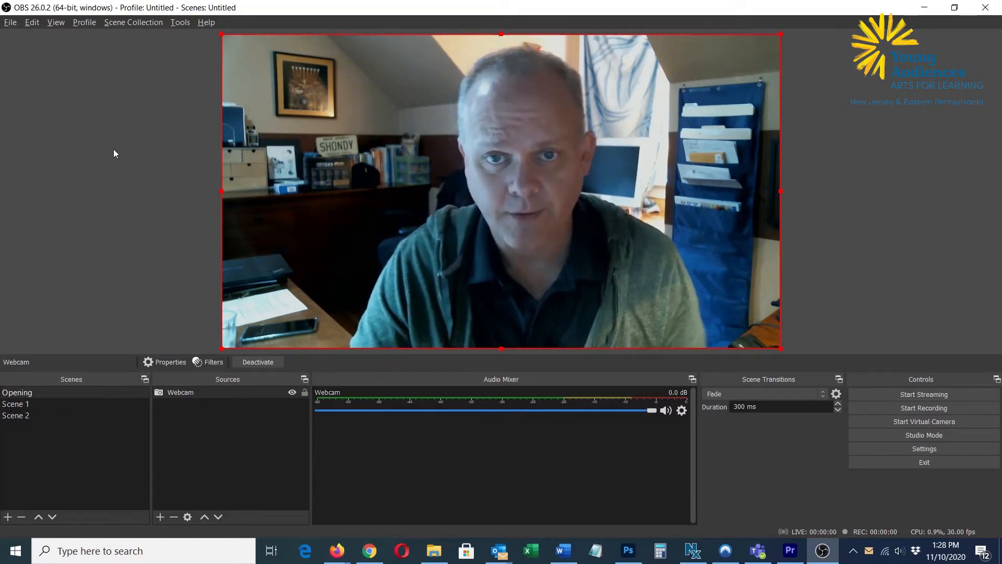
Step: Open the audio settings and look through the devices offered for Mic/Auxiliary Audio
click(10, 22)
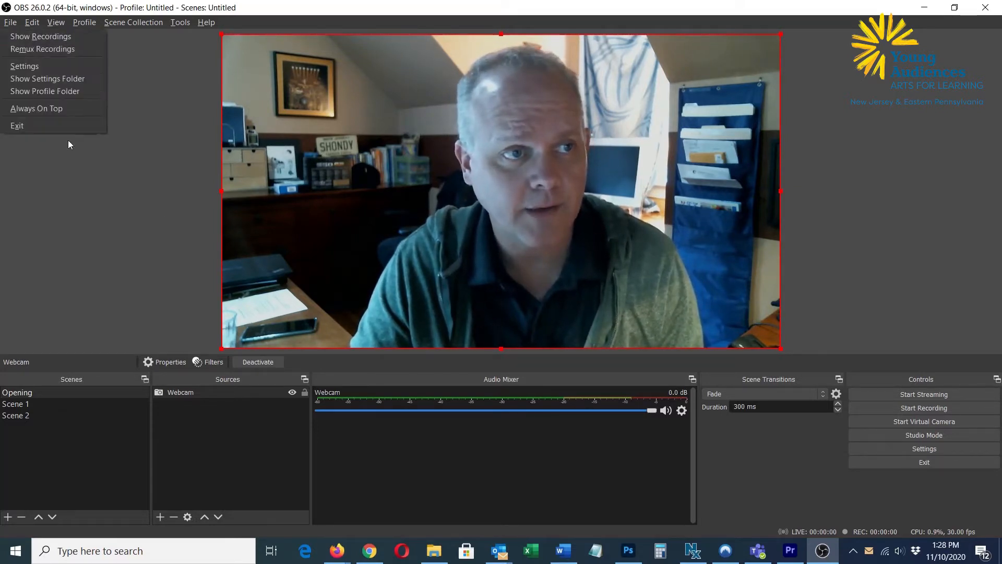
click(51, 67)
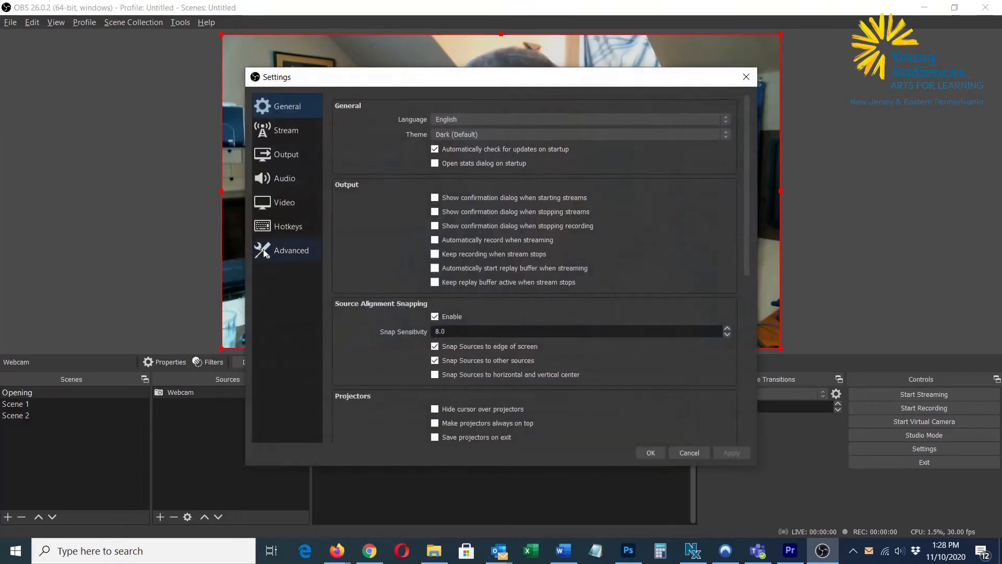
click(275, 182)
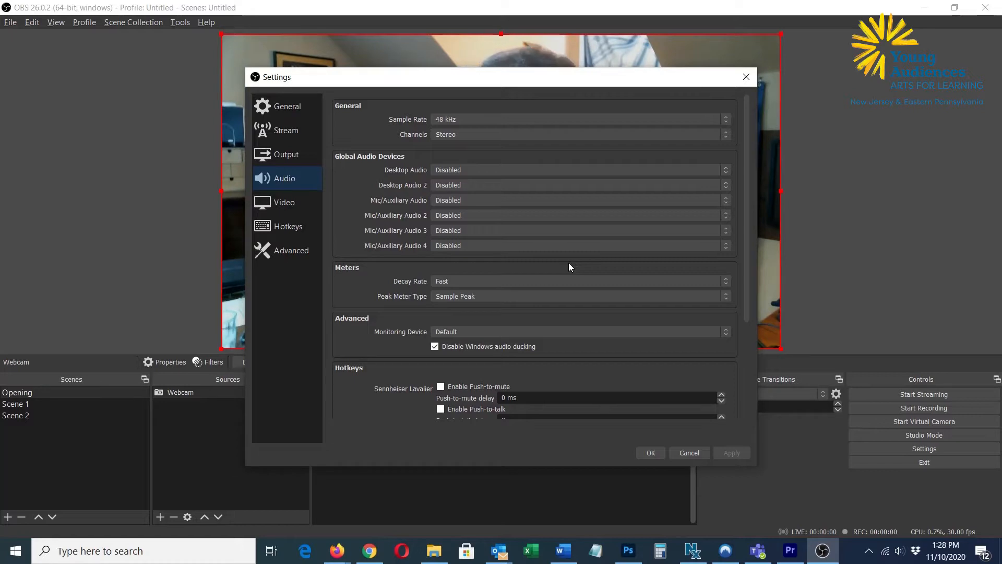
click(529, 201)
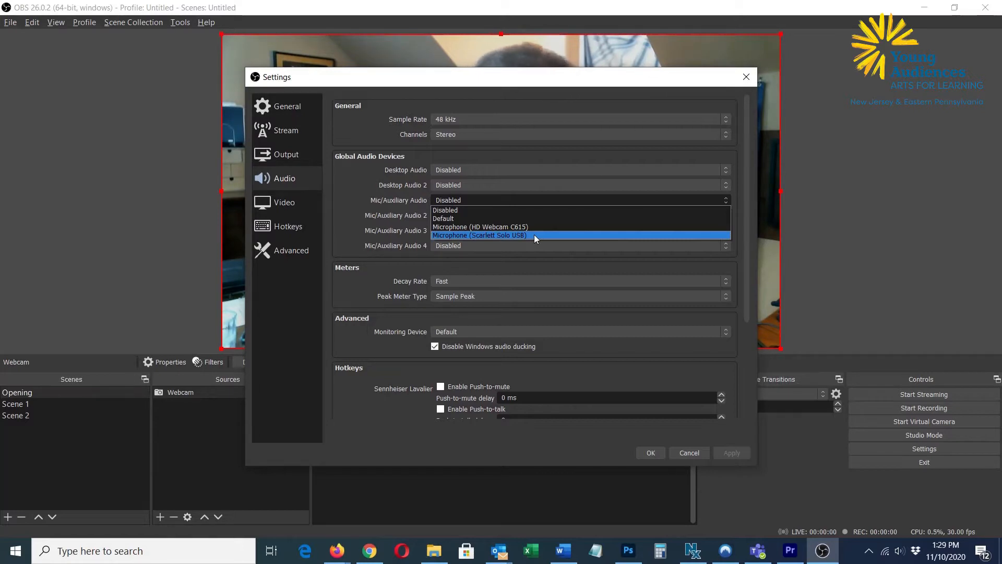
click(339, 199)
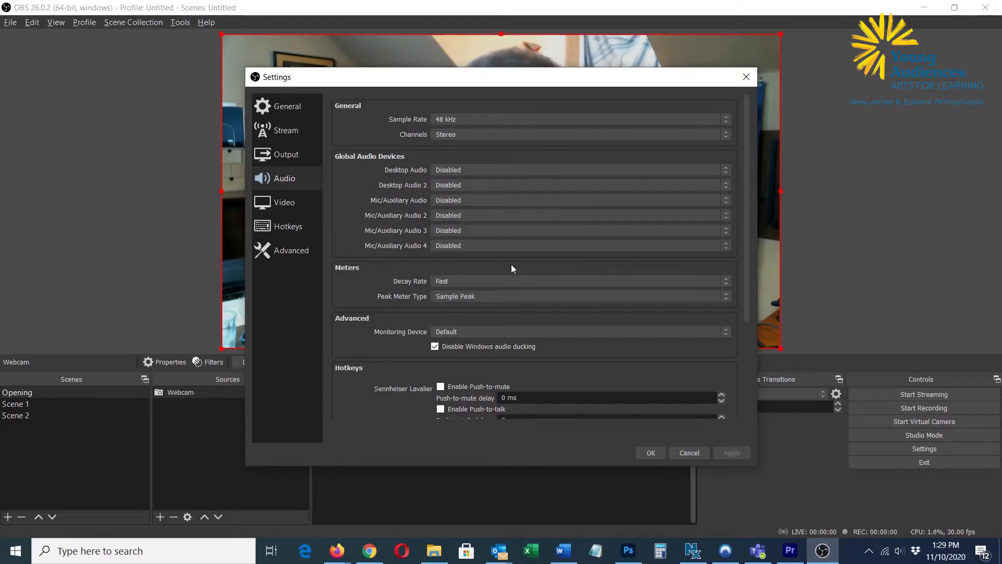
Step: Try Default as the Desktop Audio device and return it to Disabled
click(505, 170)
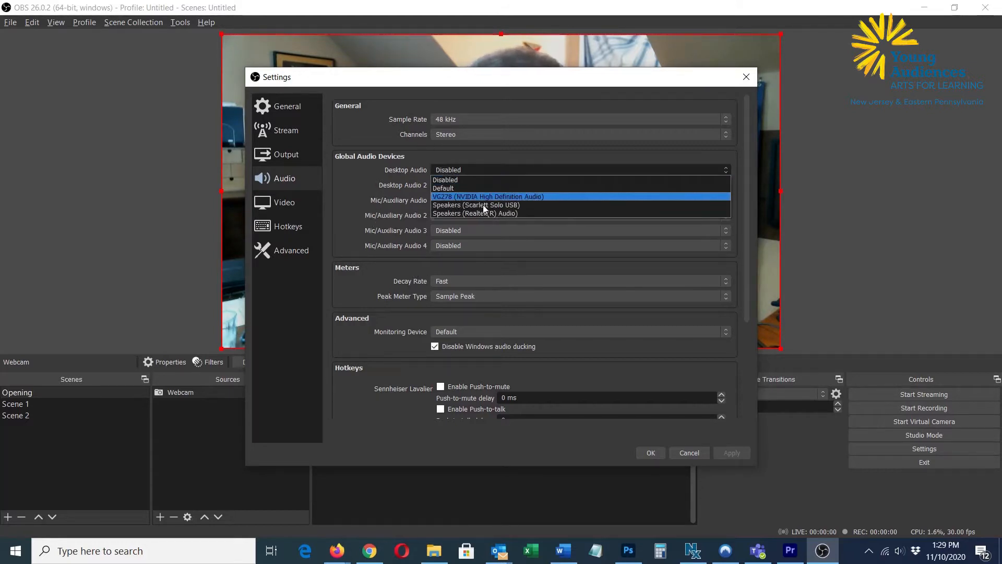
click(477, 189)
click(474, 170)
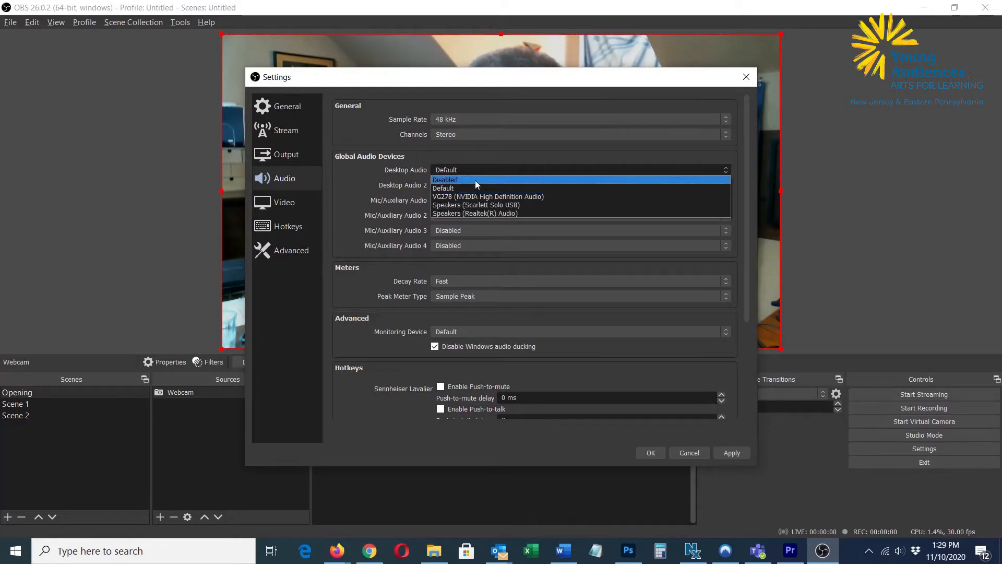
click(475, 180)
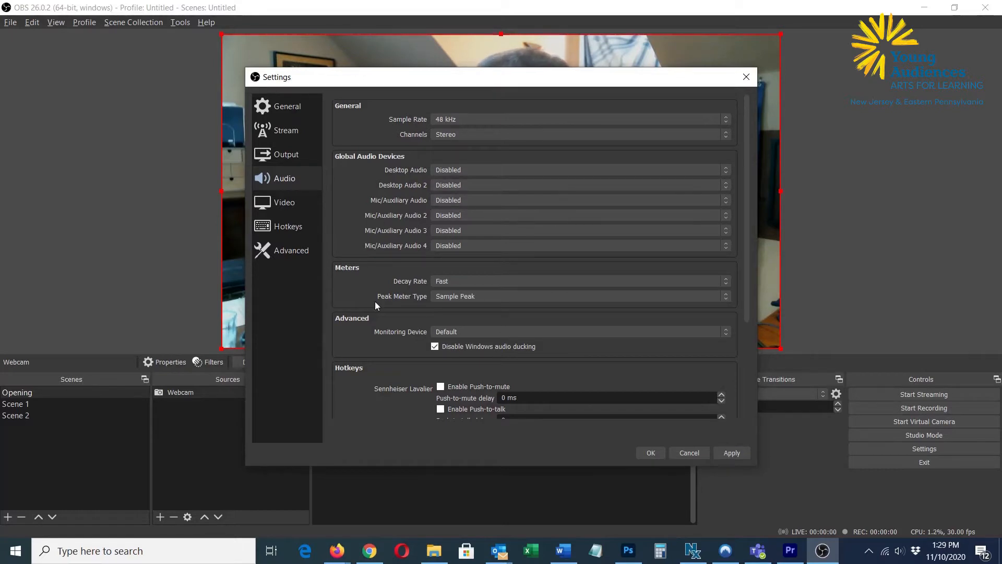
Step: Review the remaining audio settings down to the hotkeys and accept the settings
scroll(378, 335, down, 5)
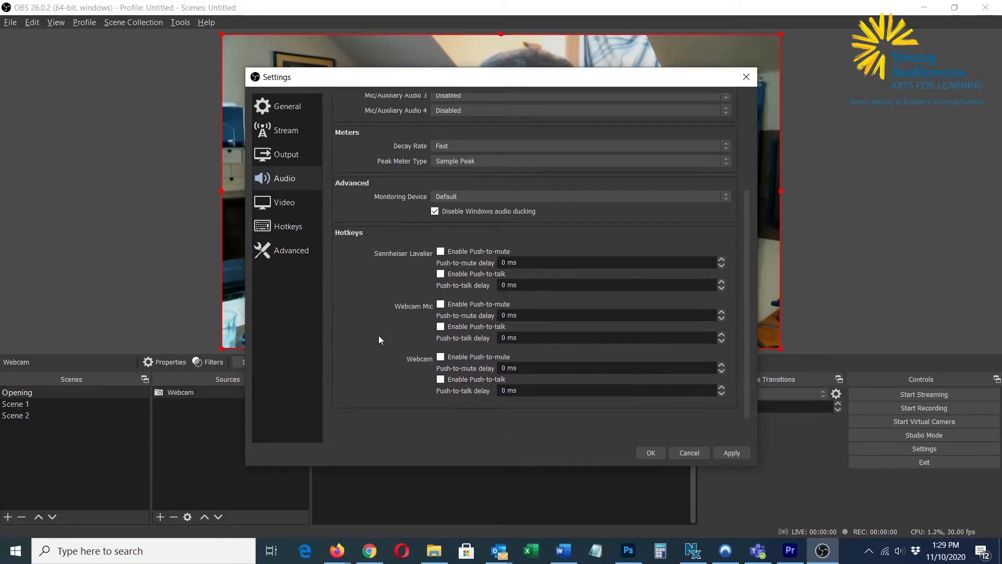
scroll(379, 337, up, 5)
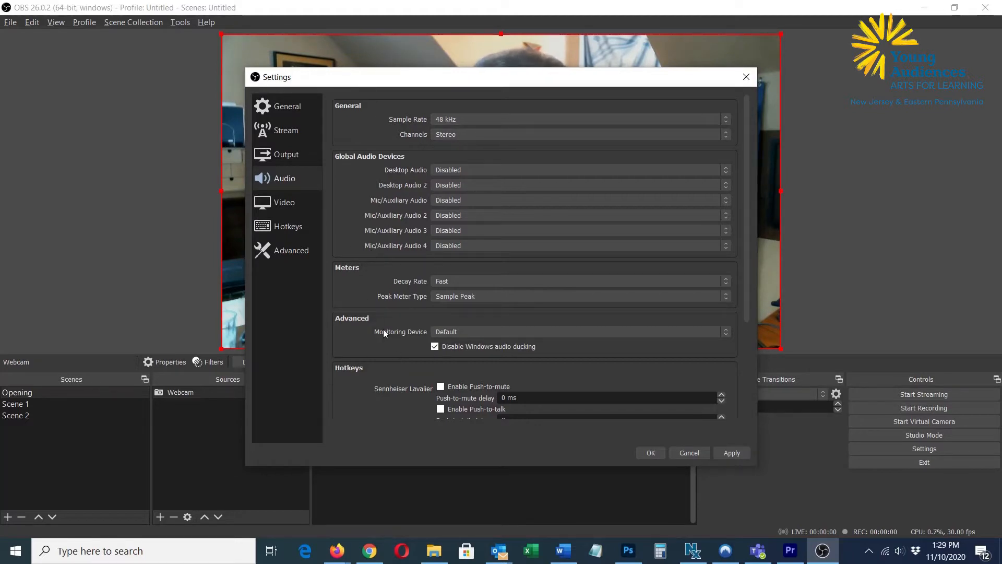
click(649, 452)
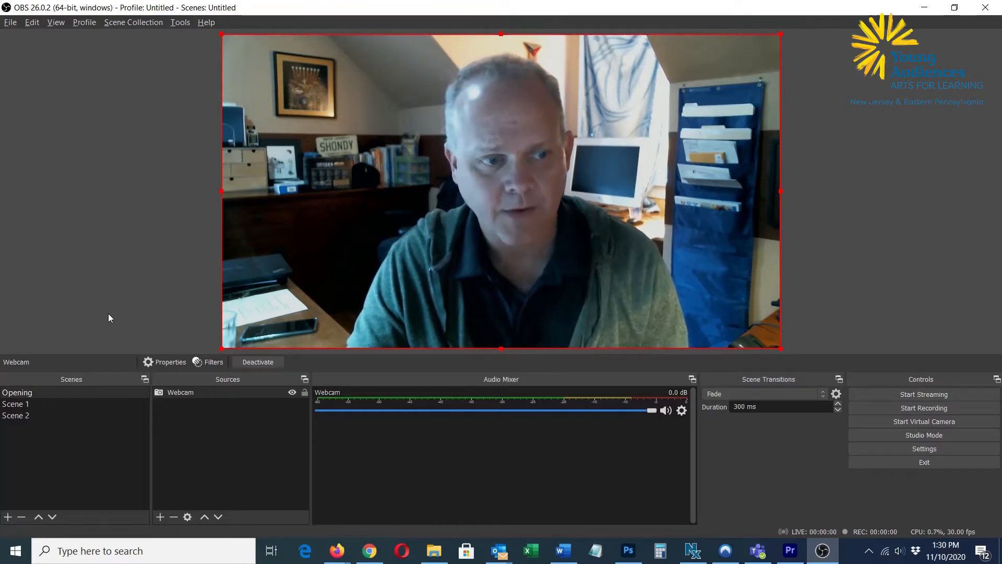
Step: Remove the Webcam source from the Opening scene
click(175, 515)
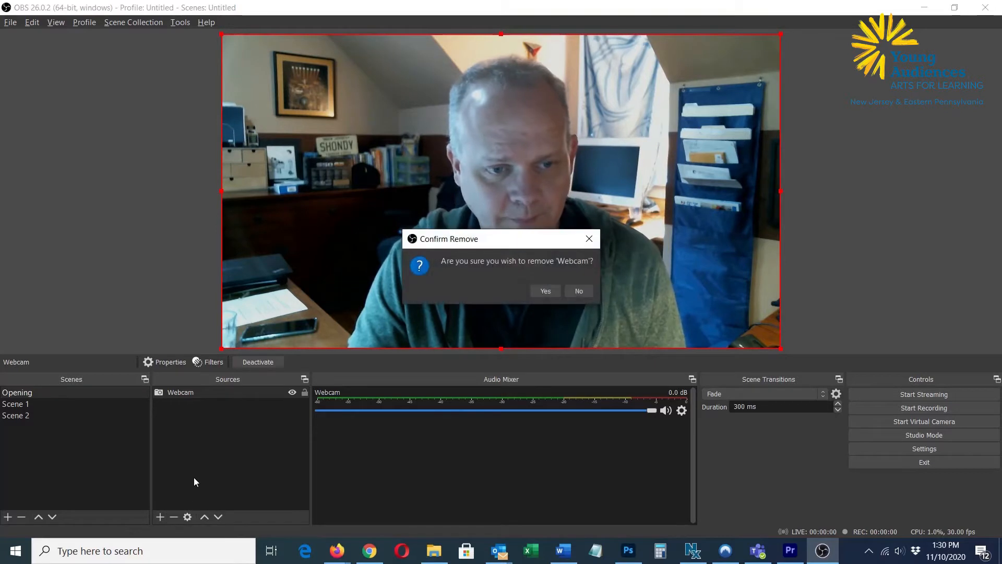
click(545, 288)
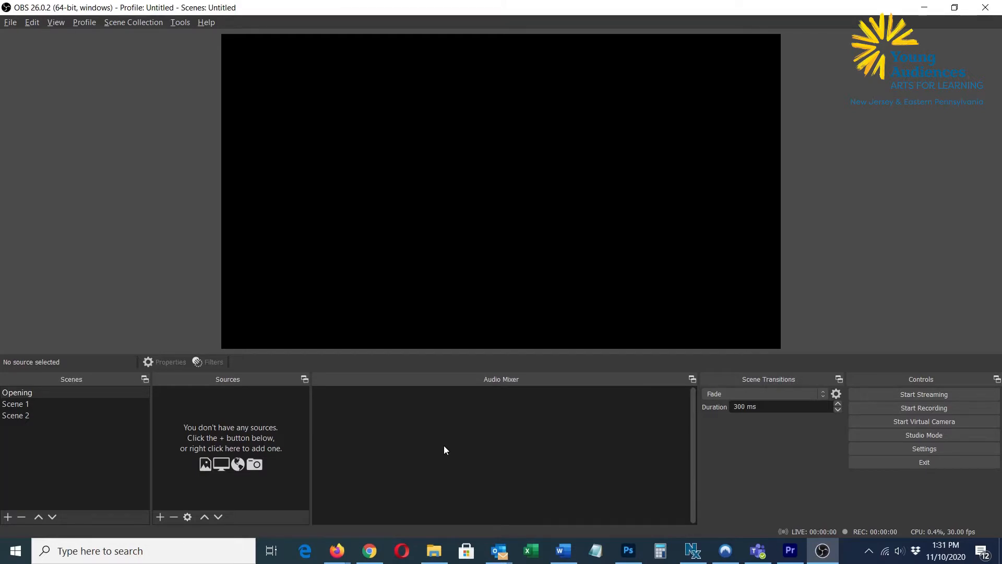
Step: Switch to Scene 1 and remove its Webcam Mic audio source
click(36, 408)
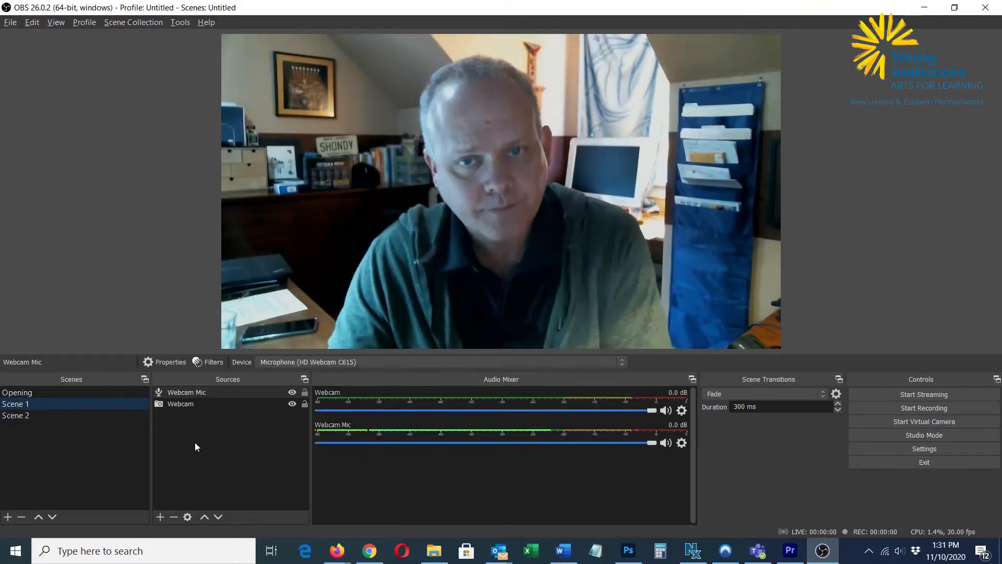
click(199, 403)
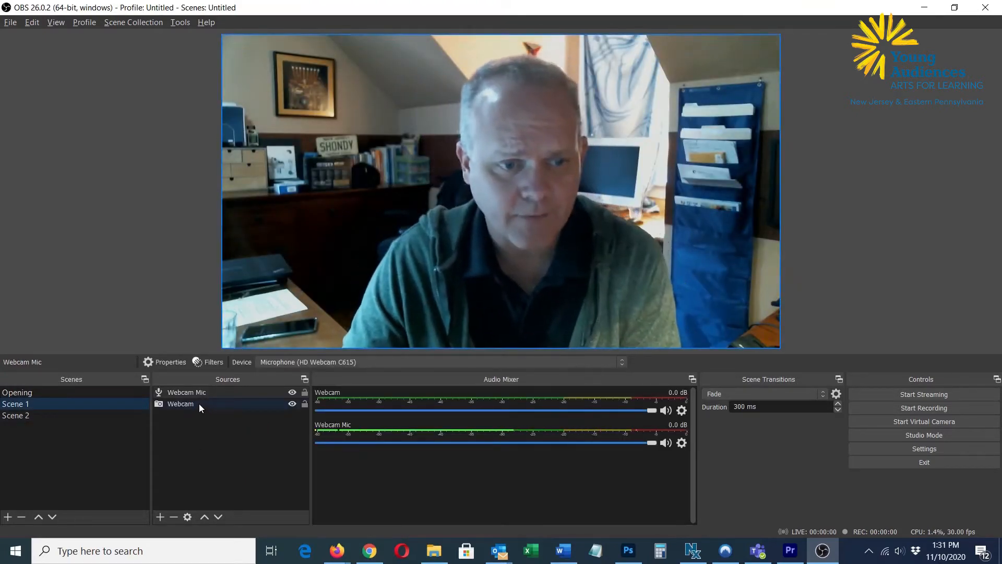
click(208, 393)
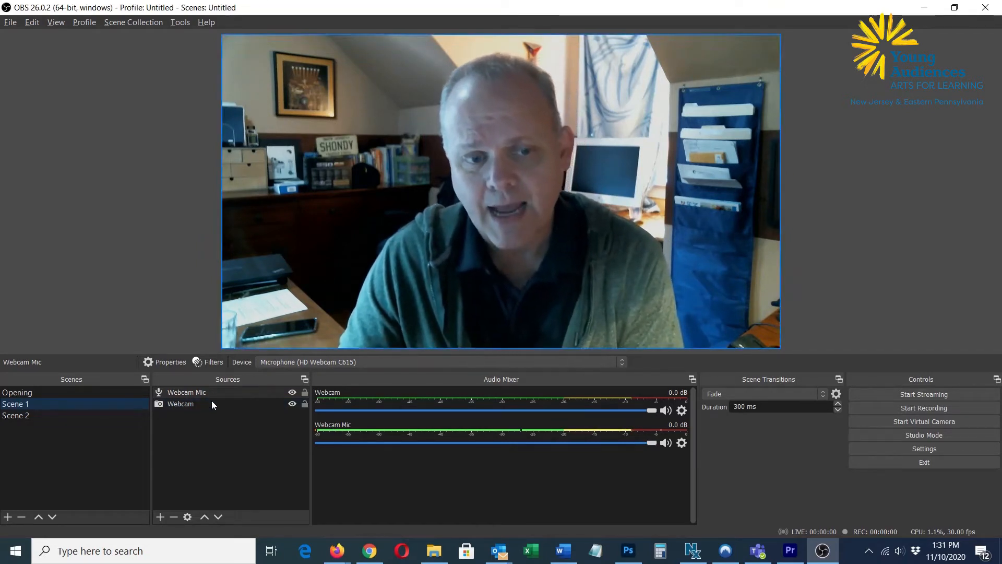
click(195, 404)
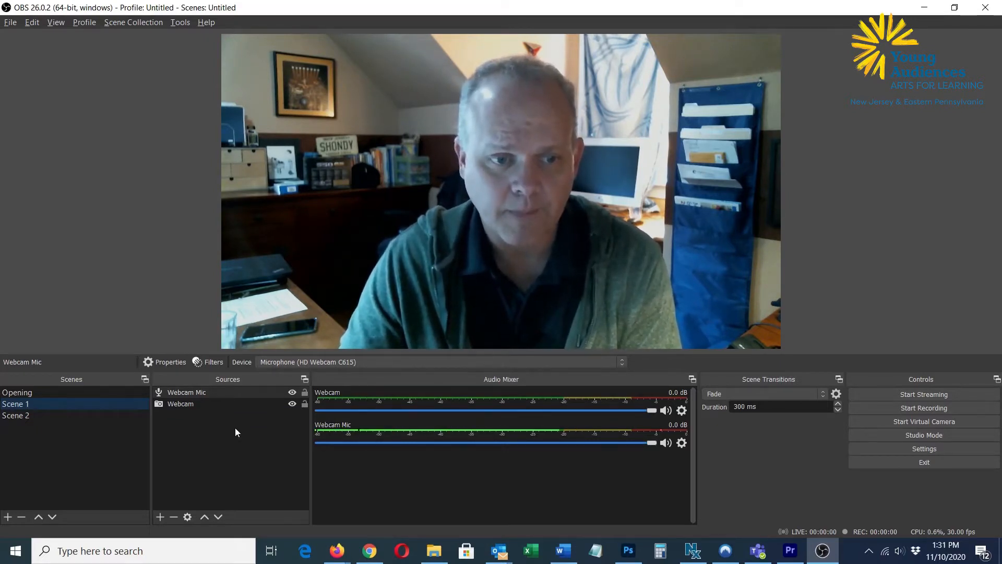
click(189, 403)
click(209, 392)
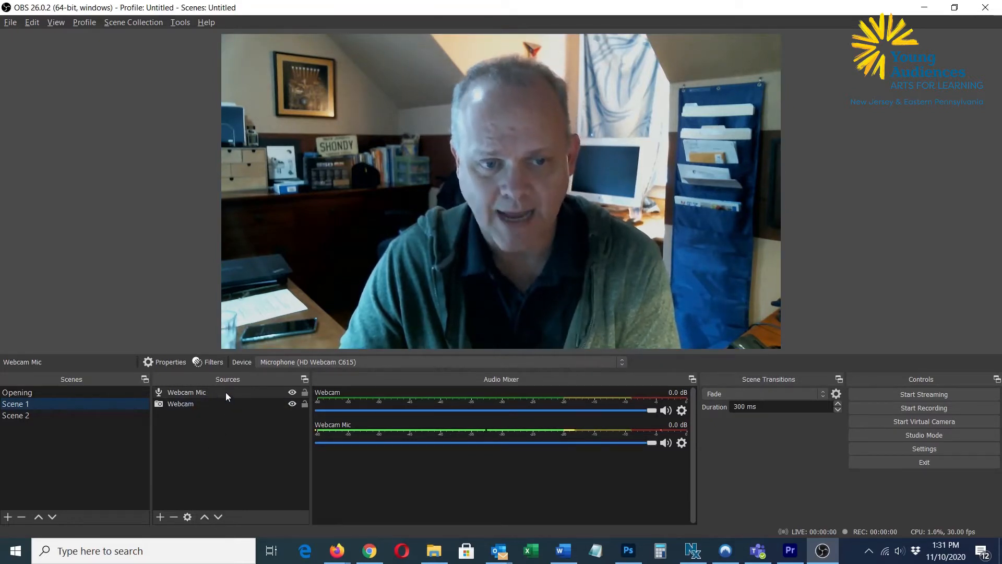
click(225, 392)
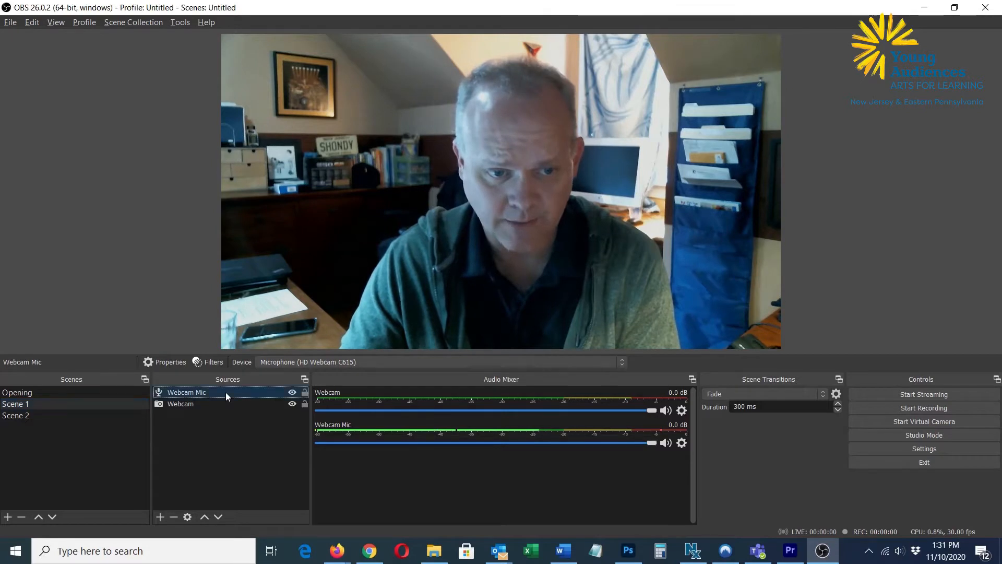
click(173, 517)
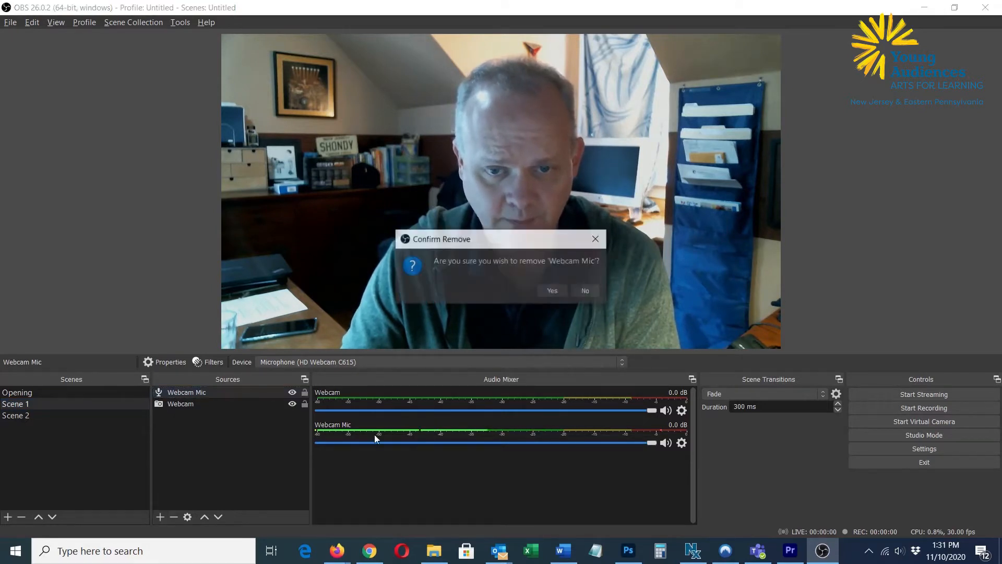
click(537, 289)
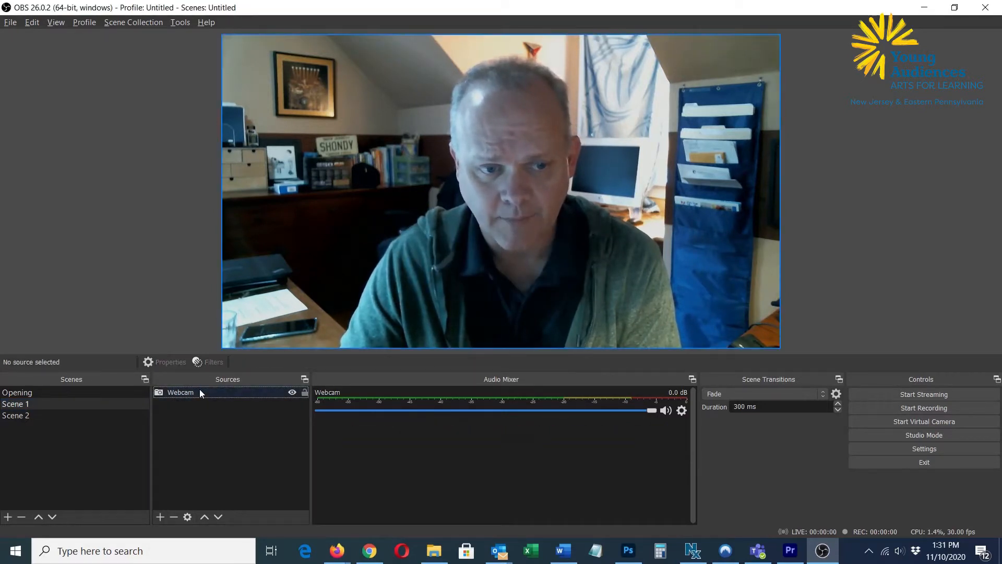
Step: Add a new Audio Input Capture source named Webcam Mic to Scene 1
click(160, 516)
click(230, 297)
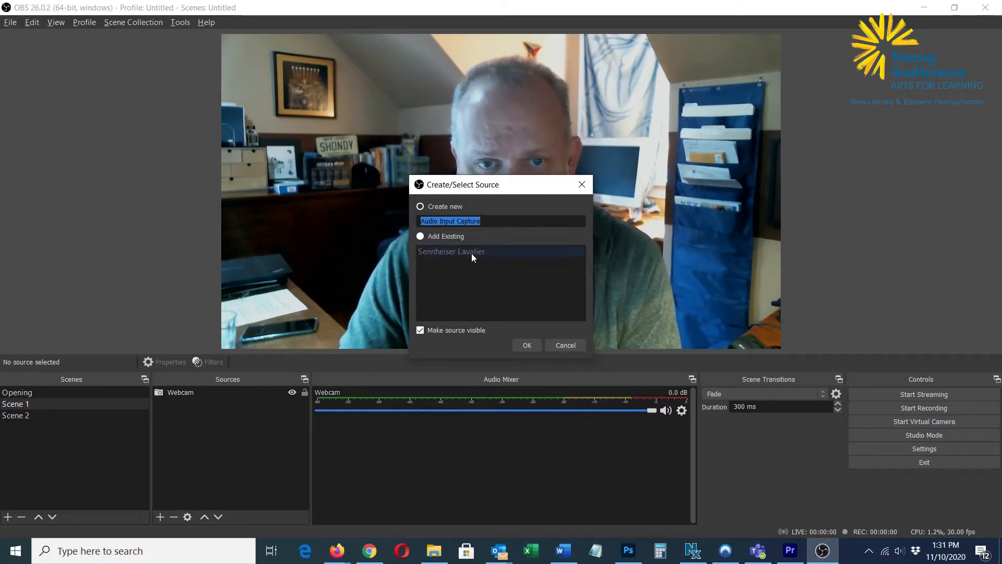
drag(458, 221, 404, 223)
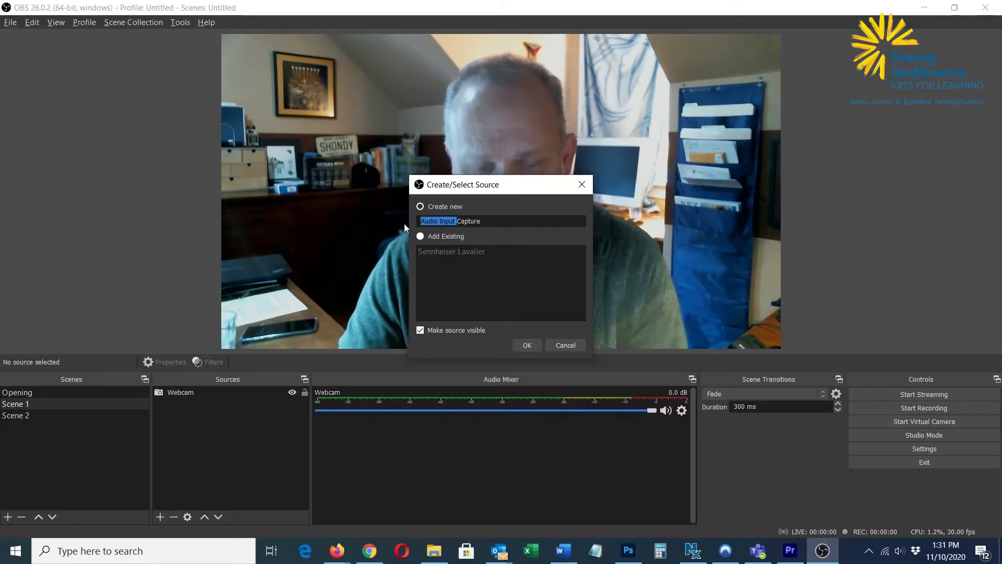
drag(481, 221, 369, 221)
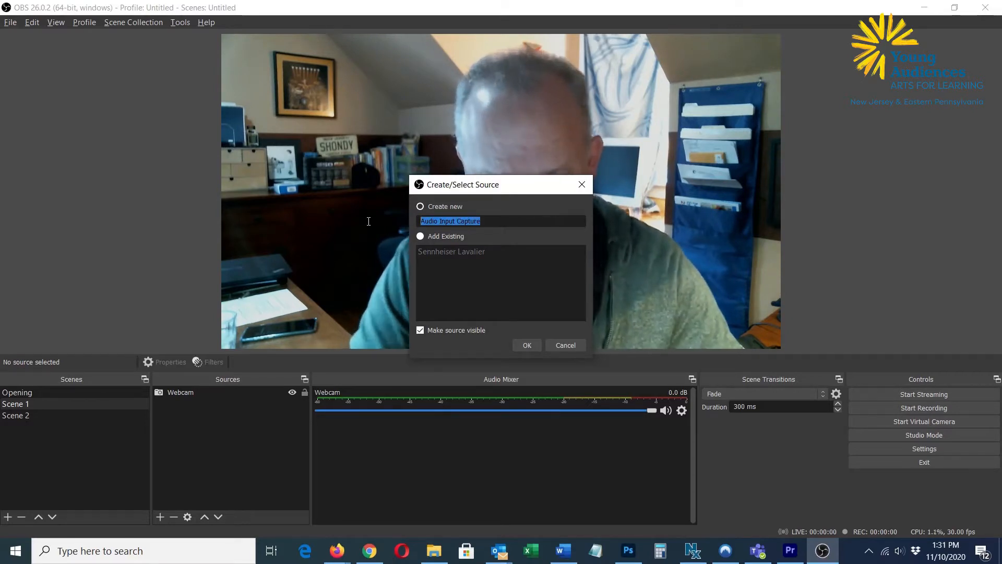
text(Webca)
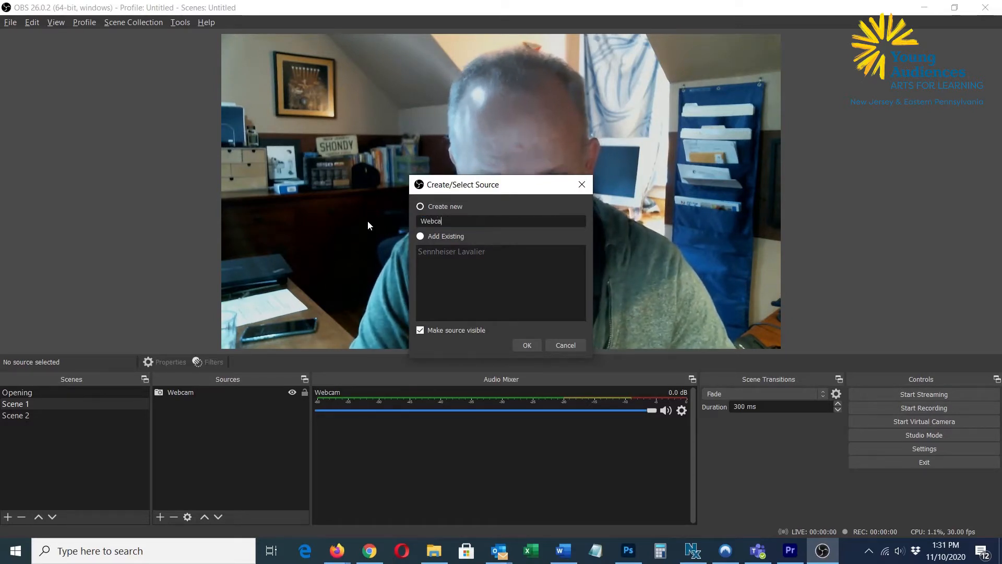
text(m Mic)
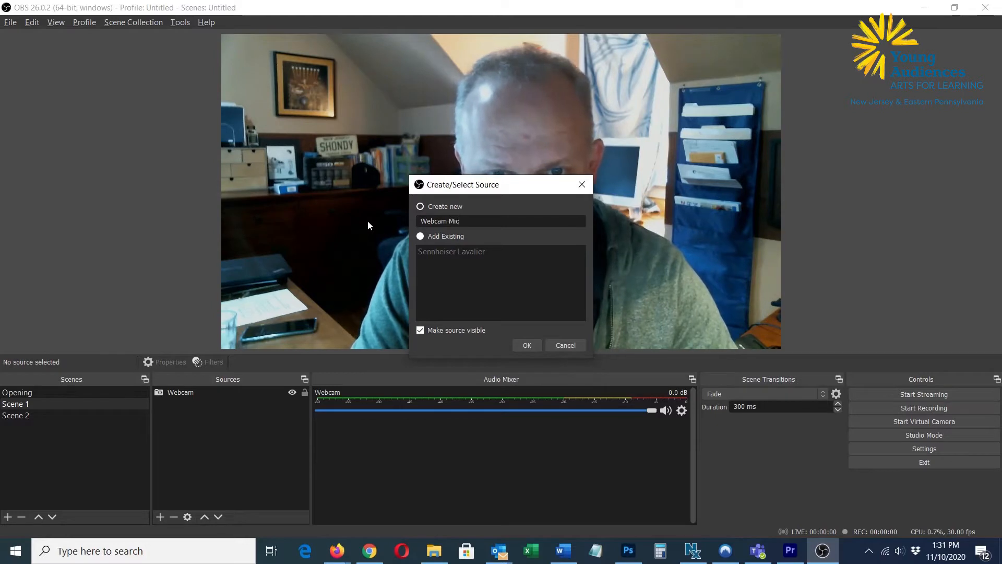
click(533, 343)
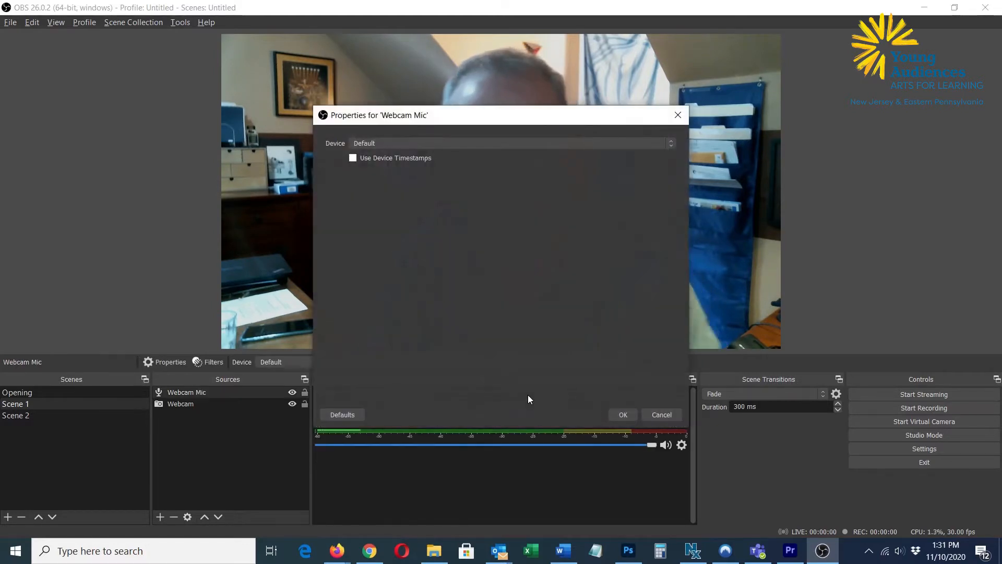
Step: Set the Webcam Mic source's device to Microphone (HD Webcam C615)
click(499, 142)
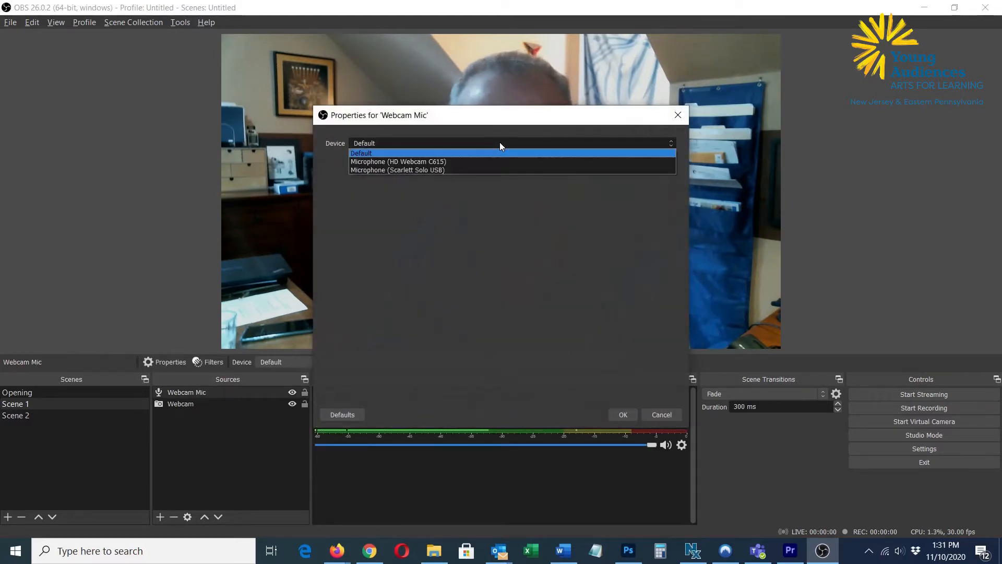
click(461, 162)
click(623, 415)
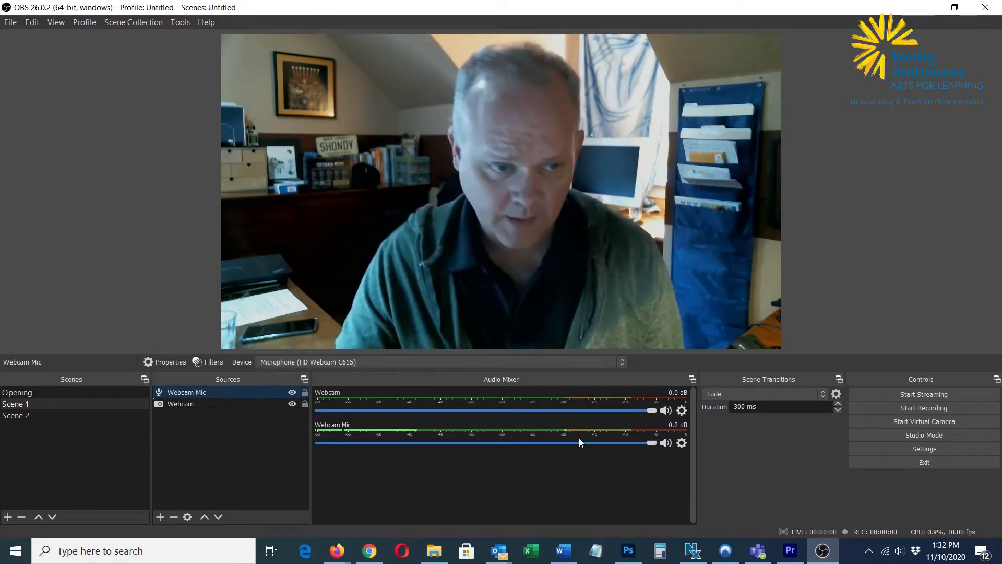
Step: Check the sources in Scene 2 and add a new scene named Scene 3
click(31, 415)
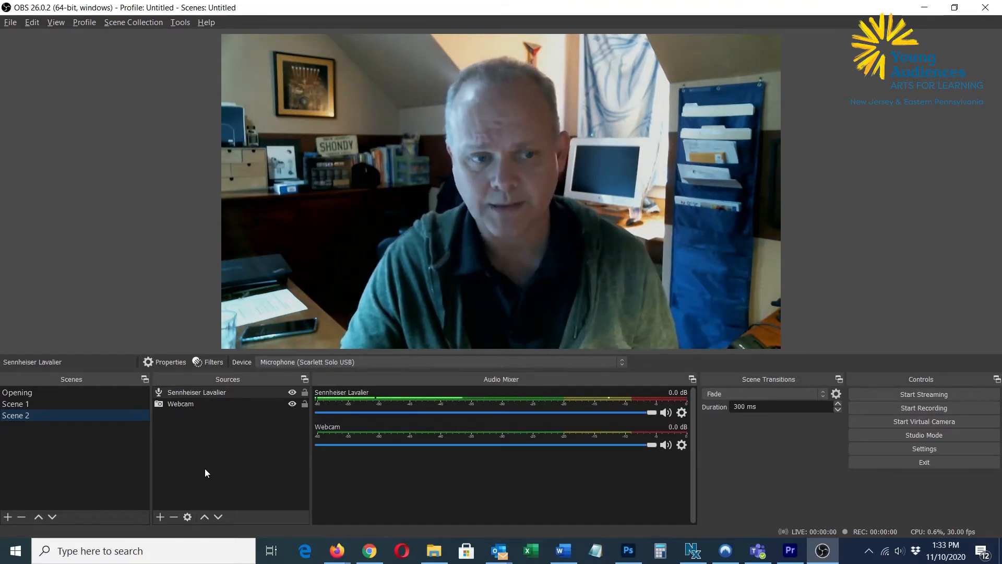
click(38, 393)
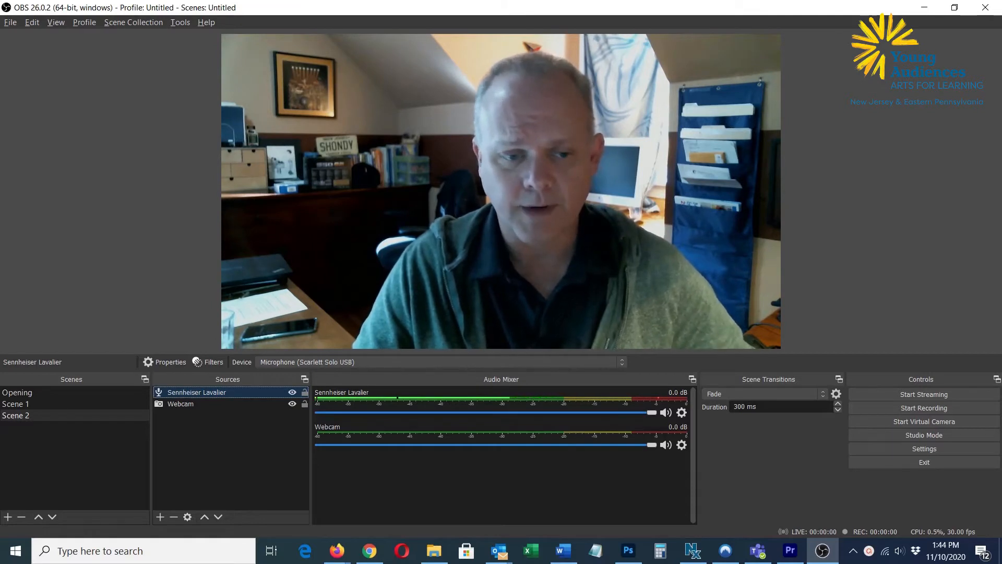
click(8, 516)
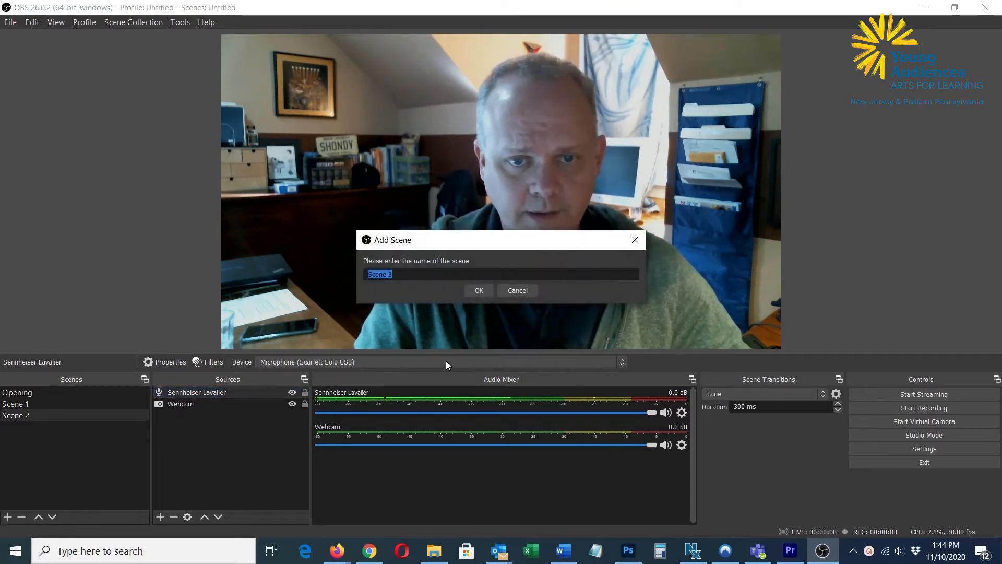
click(479, 290)
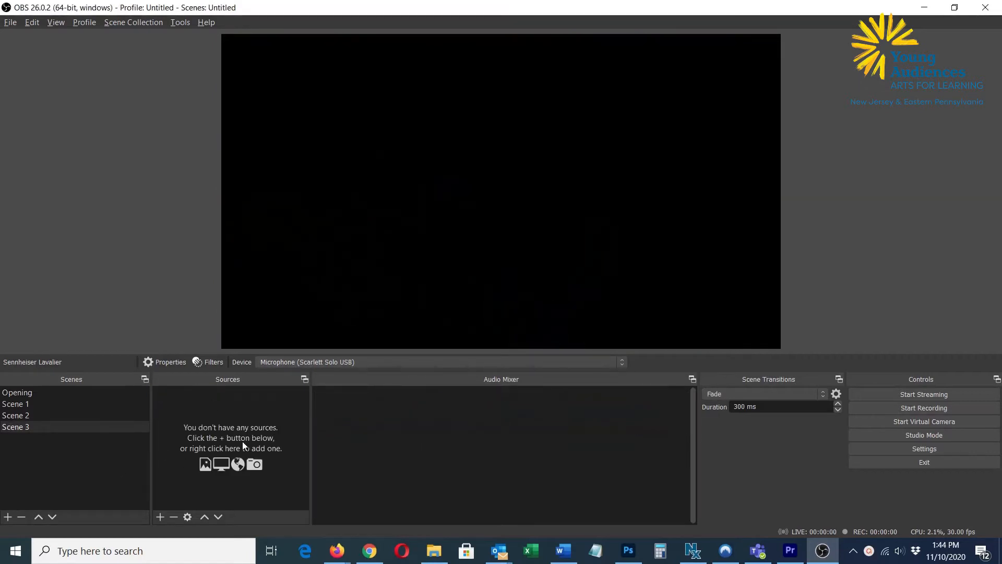
Step: Add a new Media Source named Video Clip to Scene 3
click(160, 517)
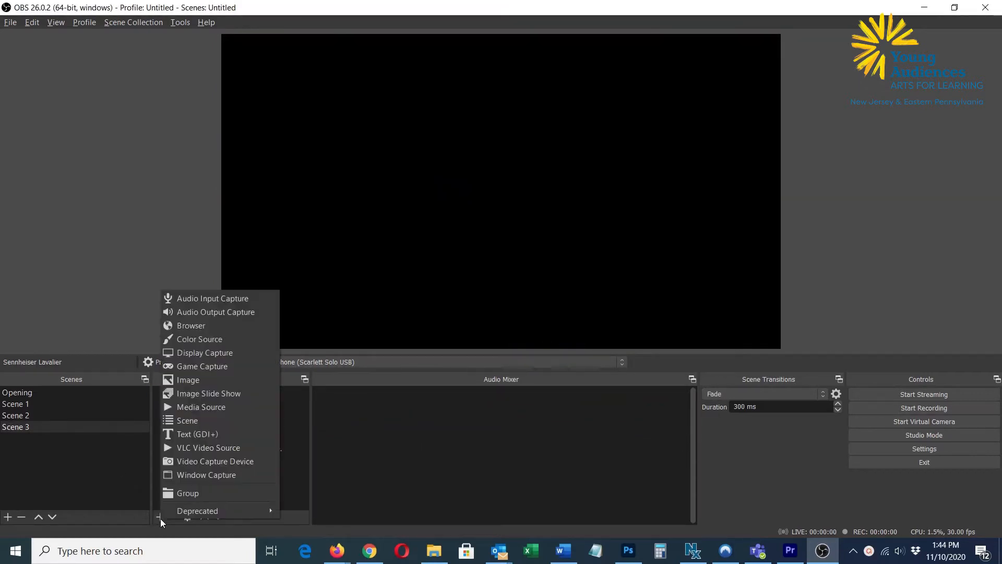
click(232, 407)
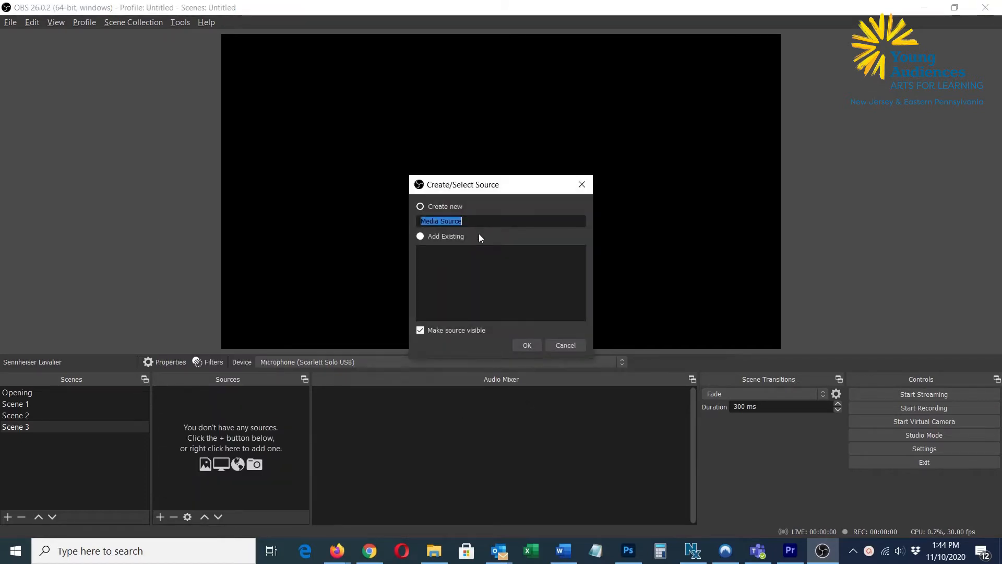
text(Video Clip)
click(527, 345)
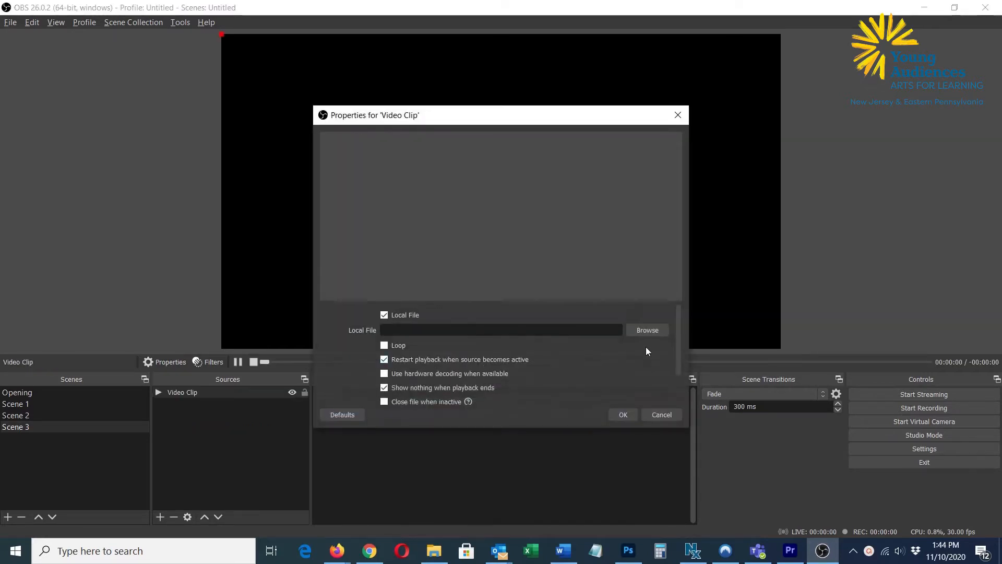
Step: Load VP Promo HHF cut 1.mp4 from the RENDERED PROJECTS folder into the Video Clip source and enlarge the clip to fill the canvas
click(662, 332)
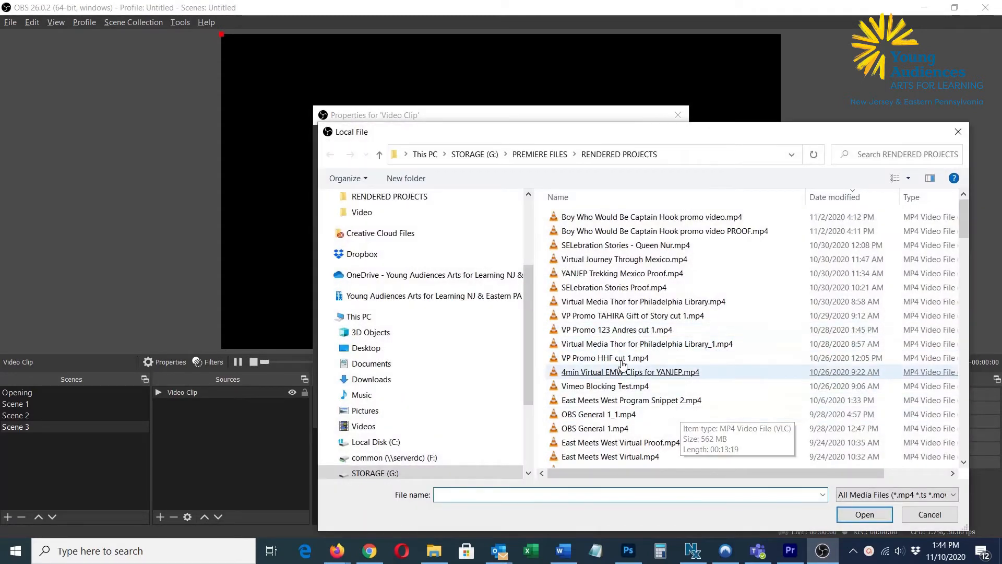
double_click(669, 358)
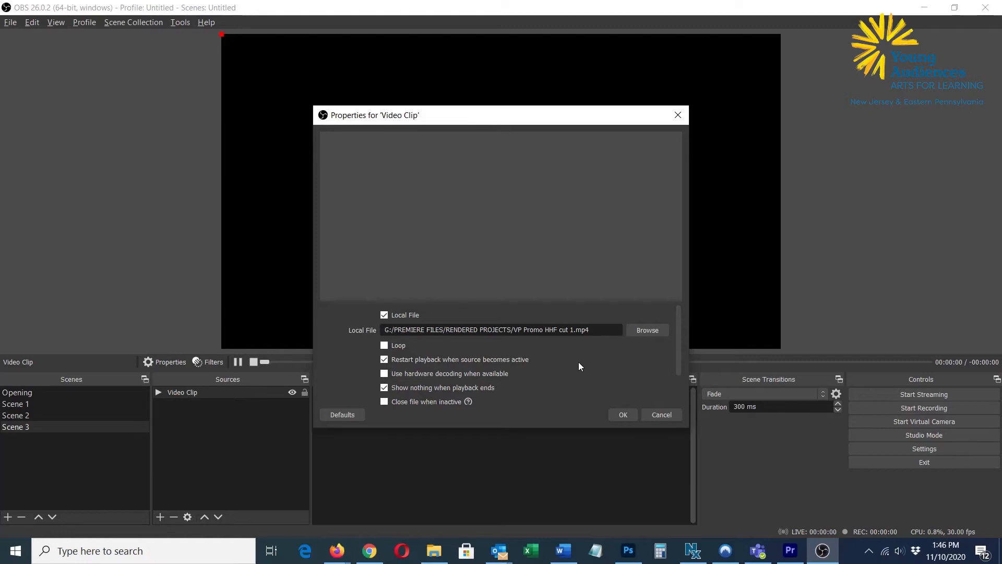
click(623, 414)
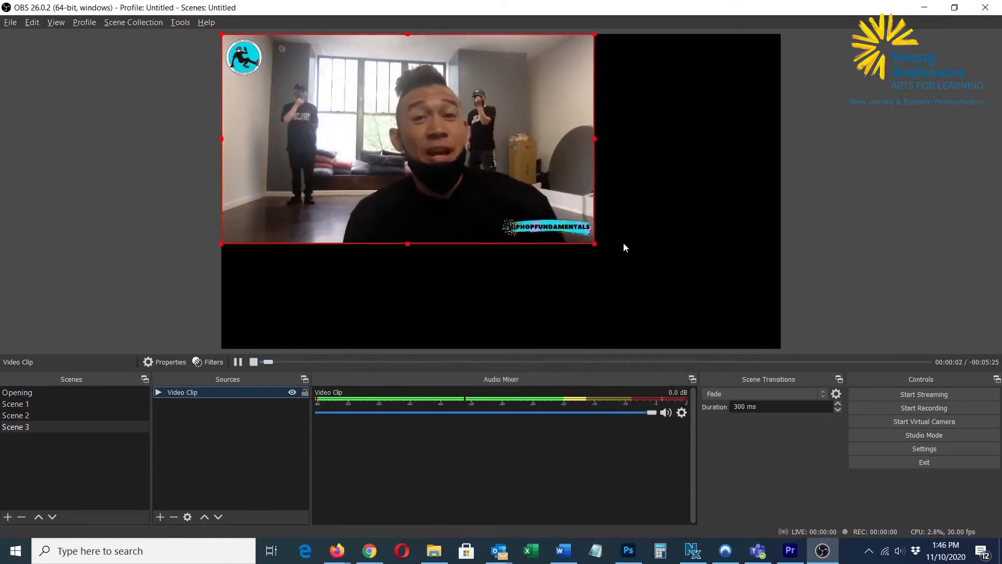
drag(594, 243, 780, 346)
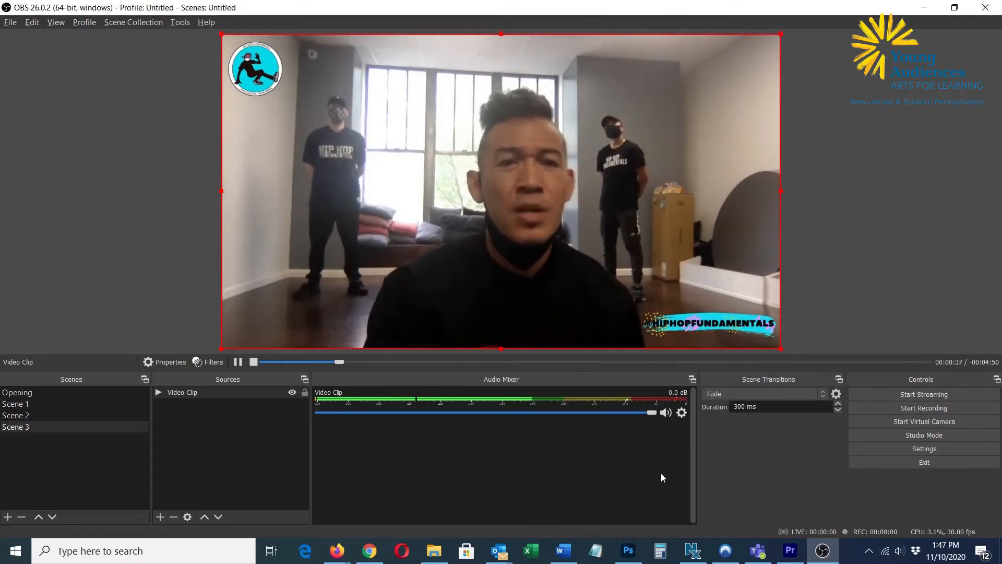
Step: Set the Video Clip's audio monitoring to Monitor and Output in the advanced audio properties, and switch to Scene 2
click(680, 412)
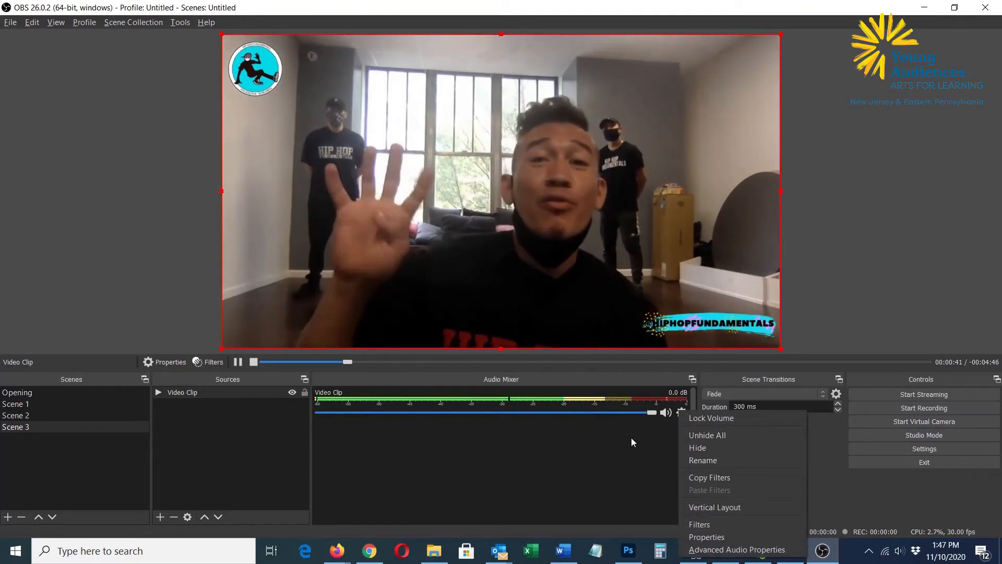
click(731, 549)
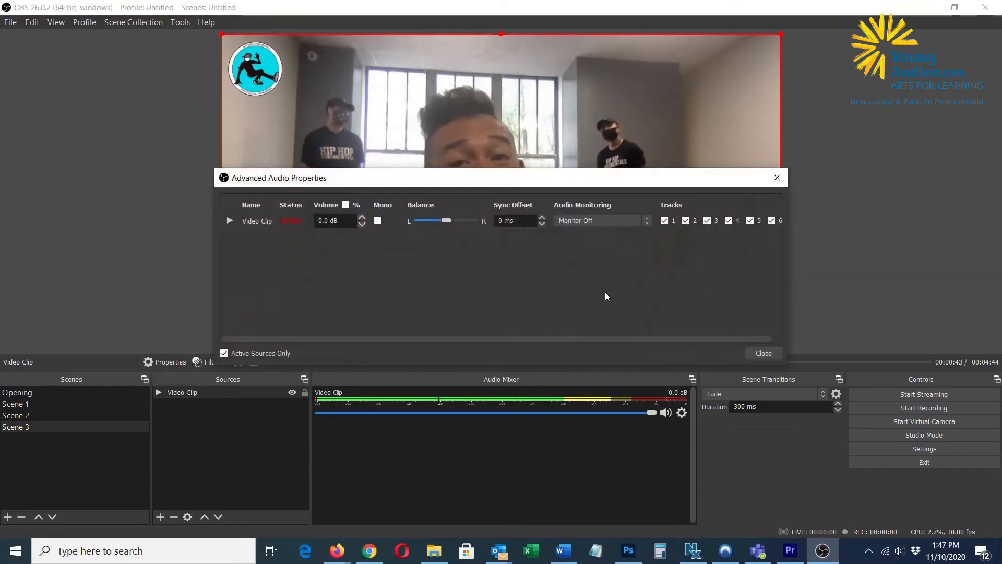
click(631, 221)
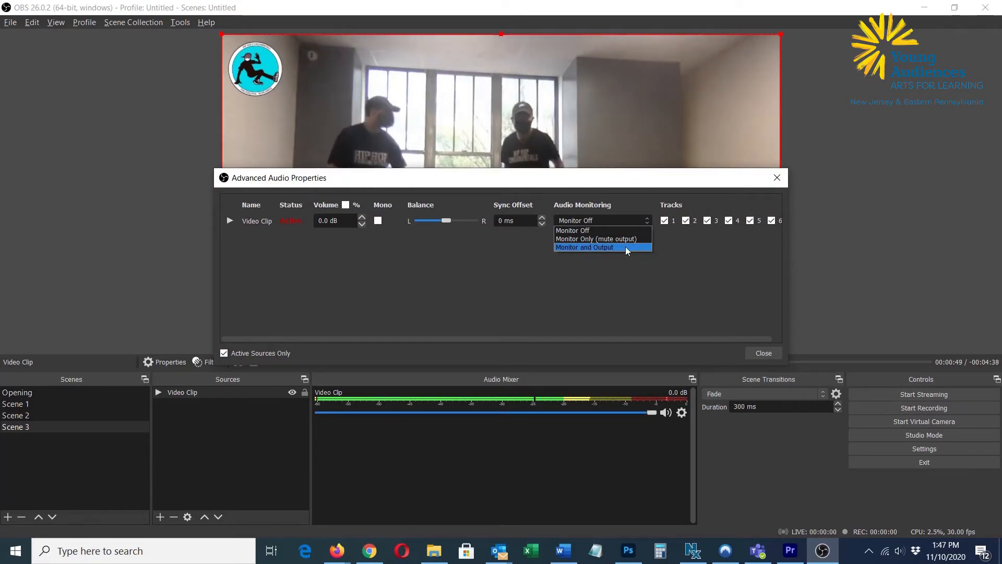
click(625, 246)
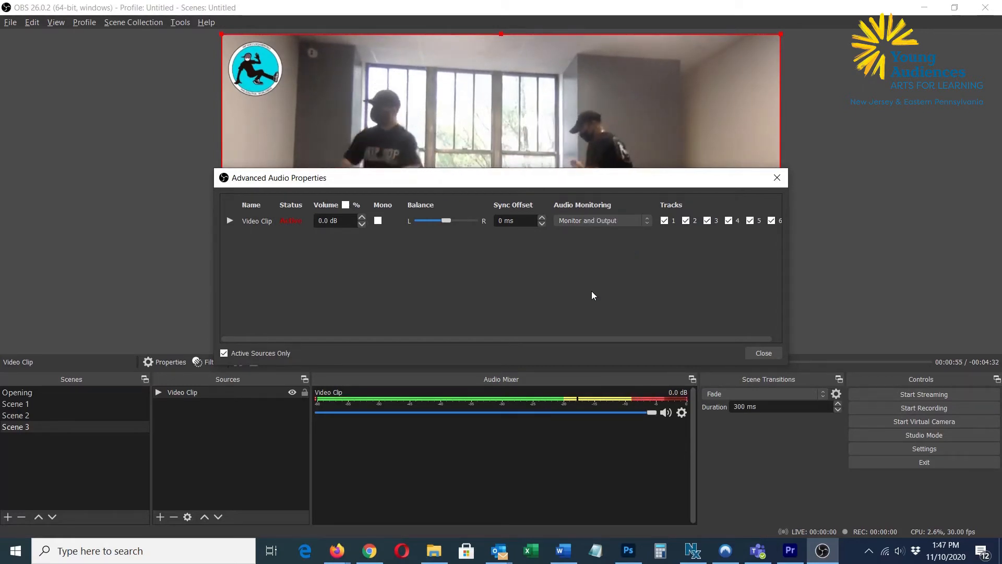
click(647, 220)
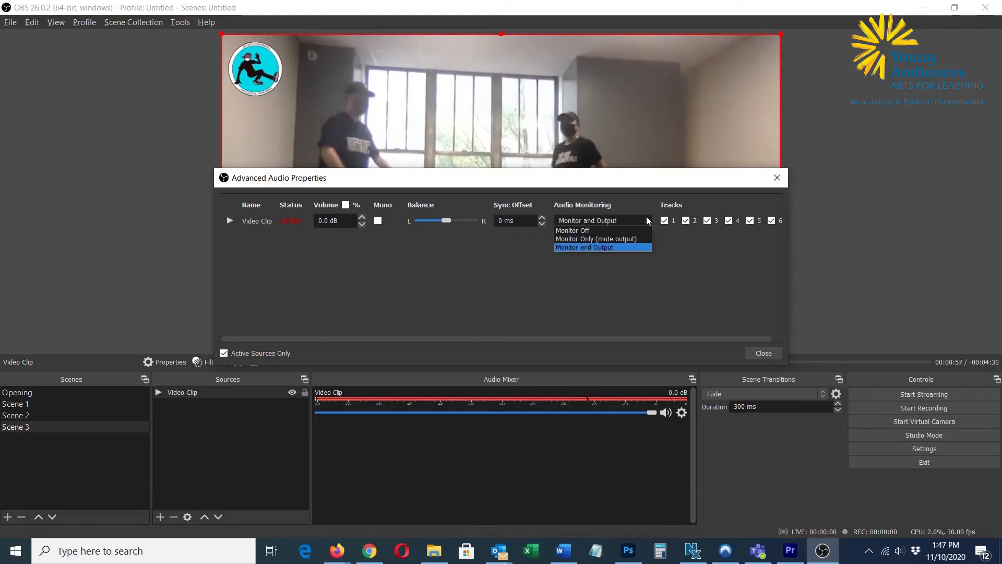
click(760, 353)
click(763, 353)
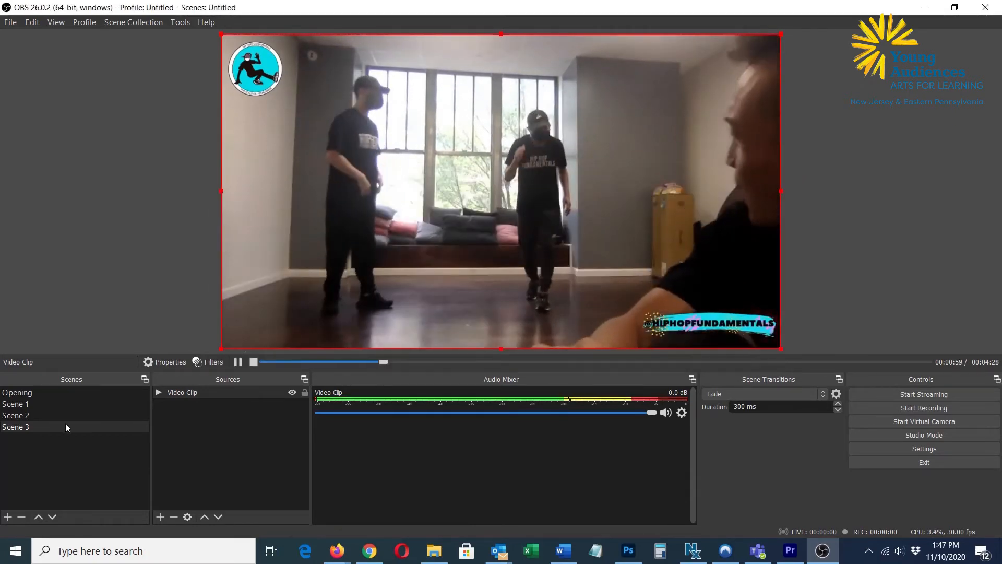
click(26, 416)
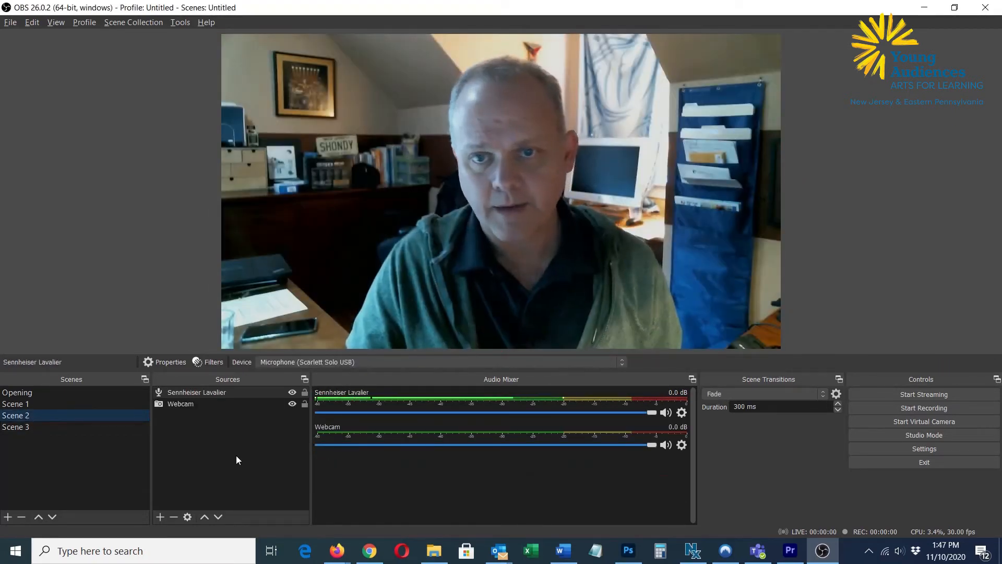